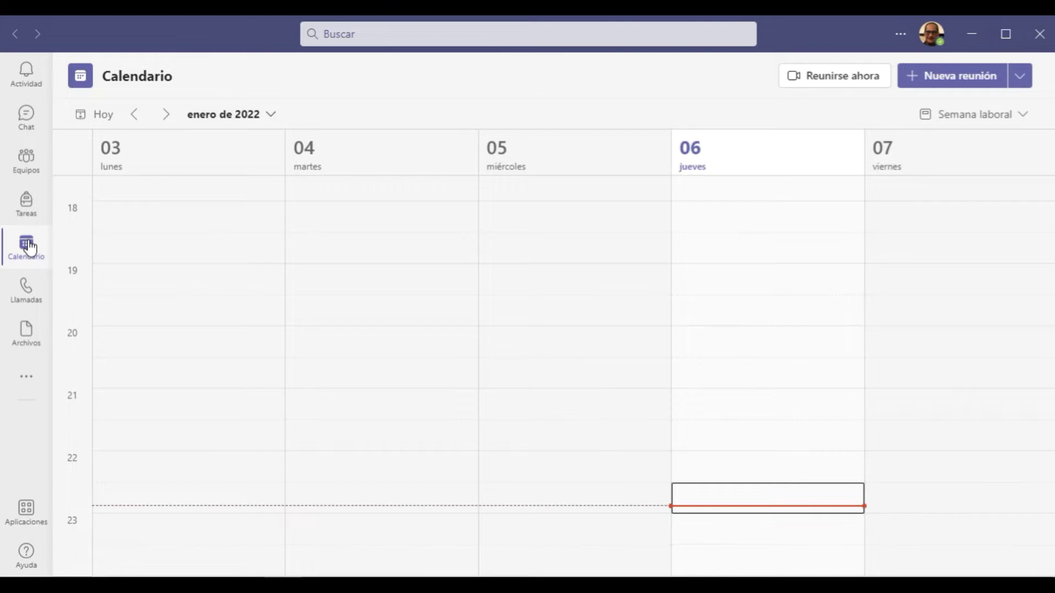
# Open Archivos and browse the Recientes list, led by Historial de versiones.xlsx.
pyautogui.click(27, 341)
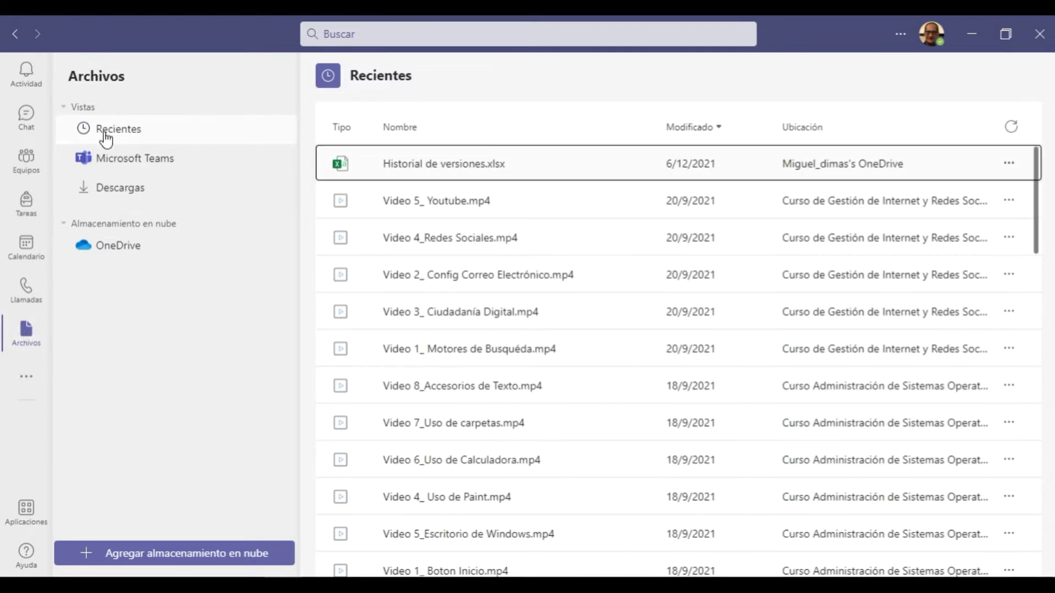
pyautogui.click(137, 128)
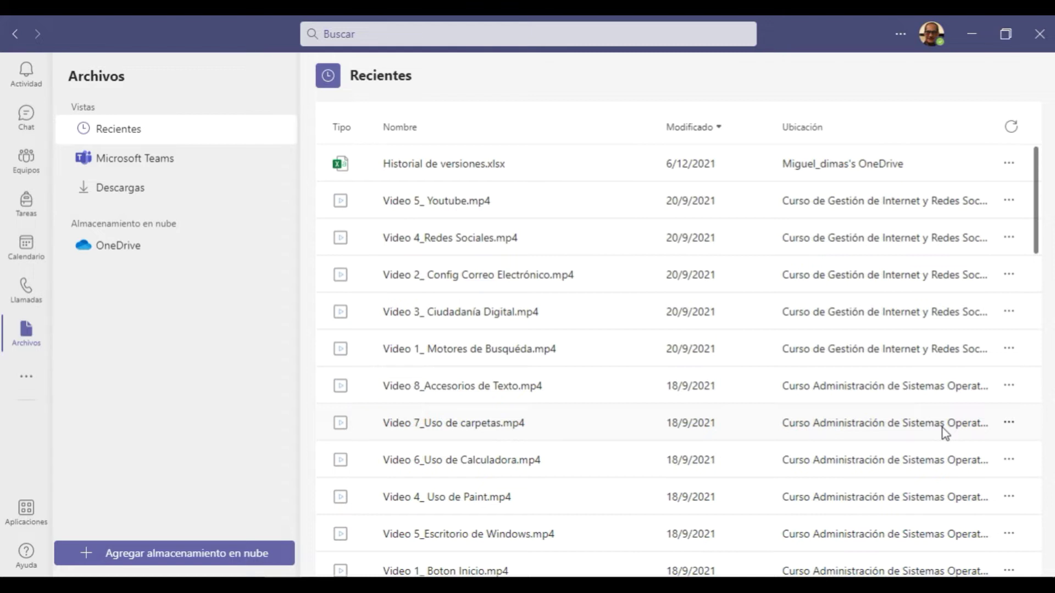
pyautogui.scroll(-1, 974, 371)
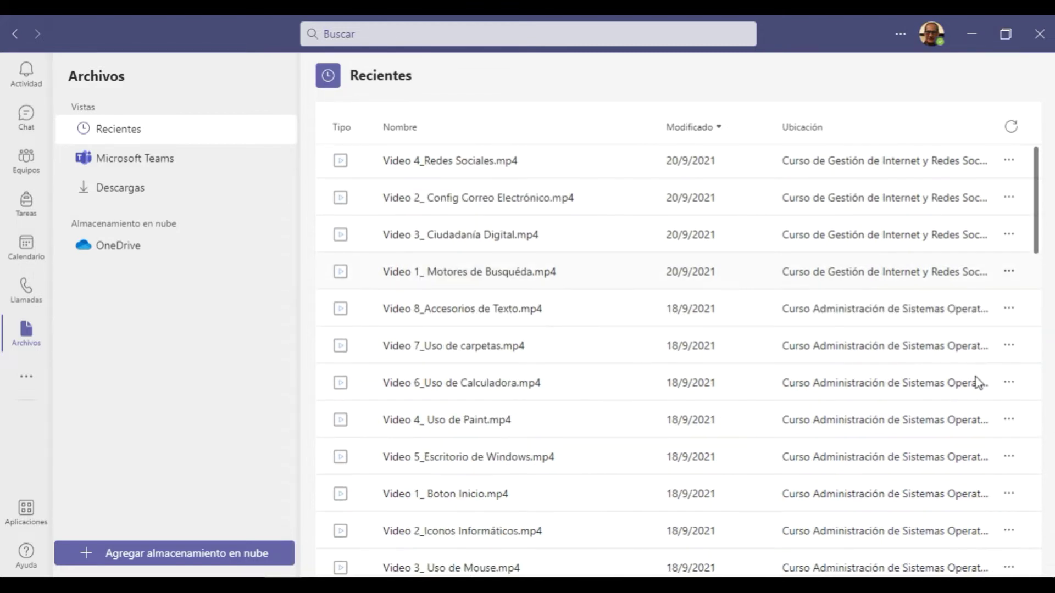
pyautogui.scroll(1, 975, 379)
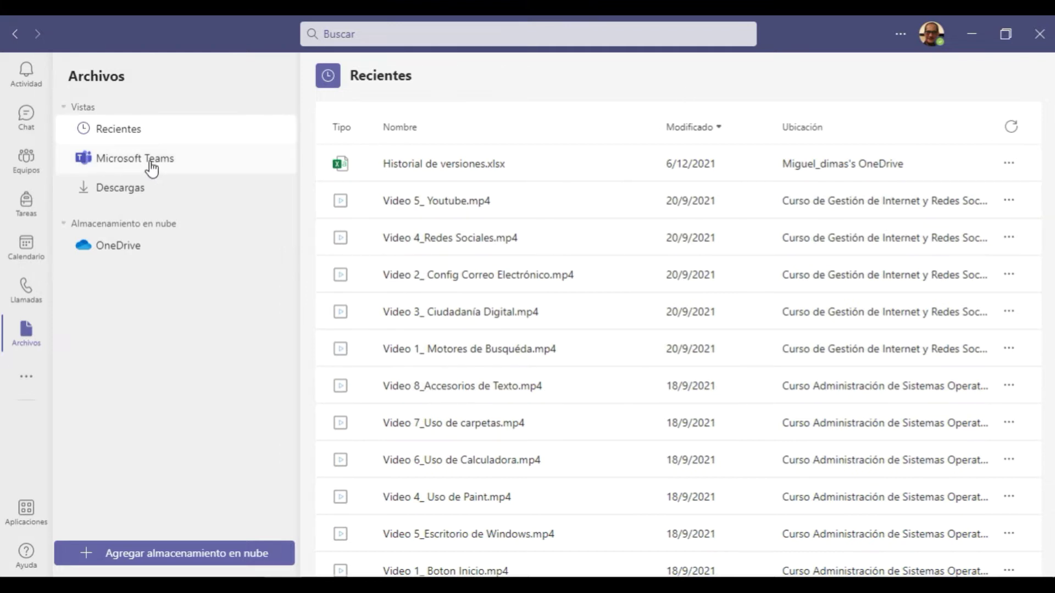
# Switch Archivos to the Microsoft Teams view listing team files like Clase 04 - Subtotales.xlsx.
pyautogui.click(112, 162)
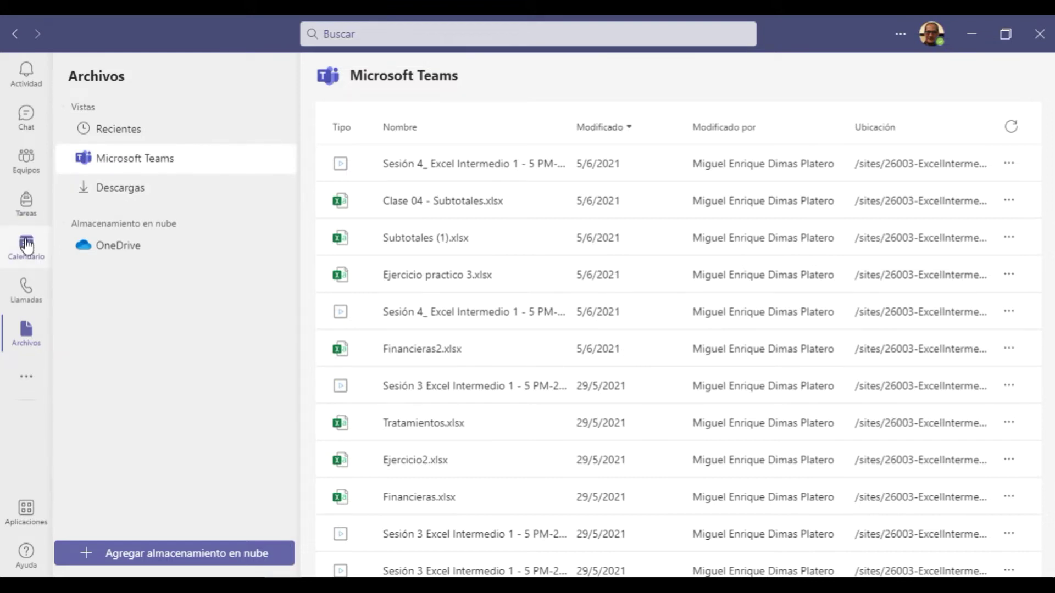
# Open Equipos and browse the team tiles, such as 25166 - Tablas Dinámicas con Excel.
pyautogui.click(26, 165)
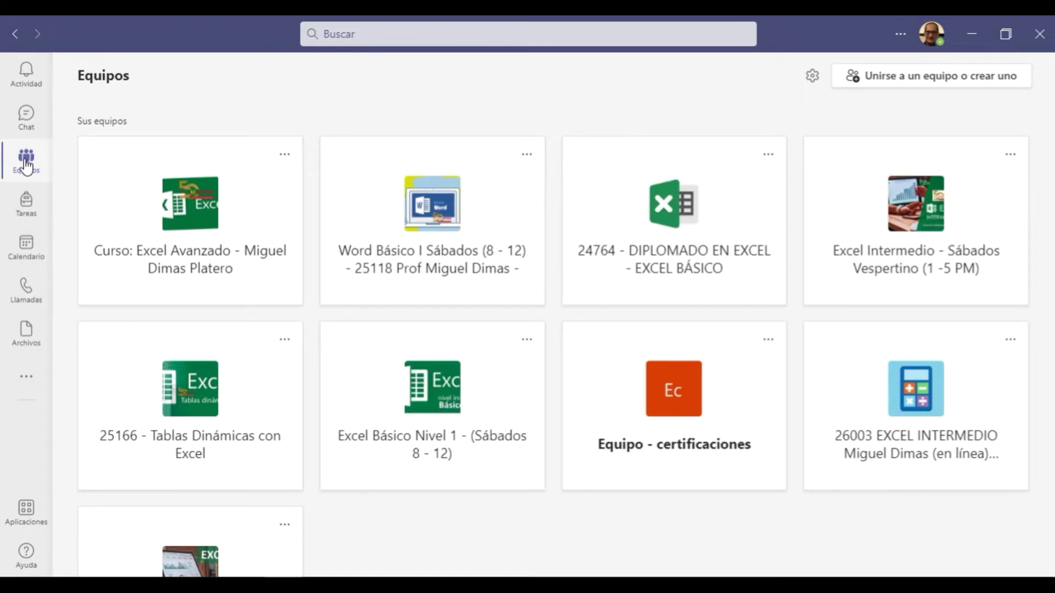
pyautogui.scroll(-3, 127, 285)
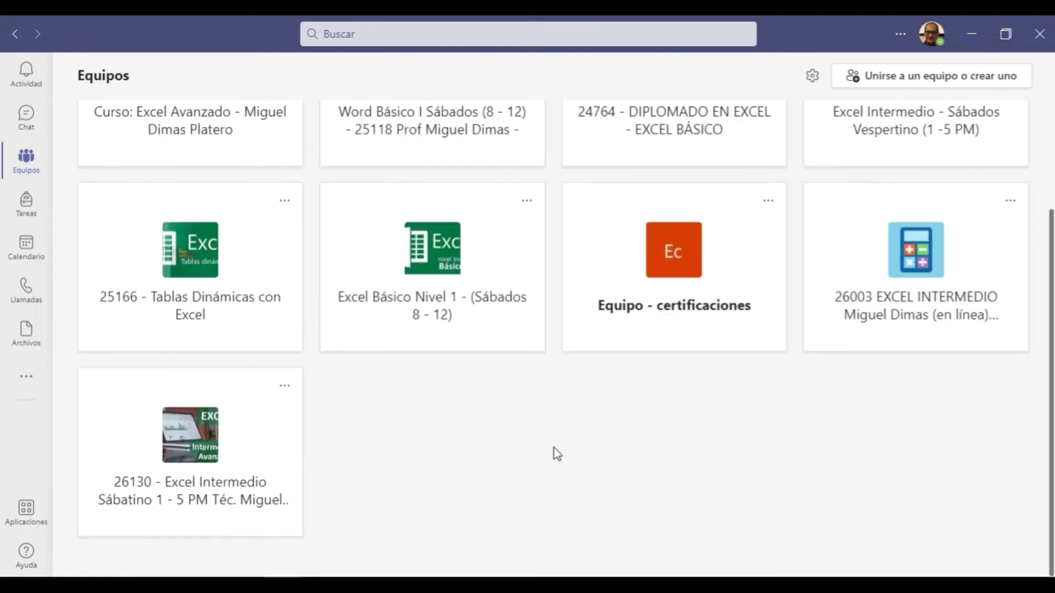
pyautogui.scroll(3, 556, 448)
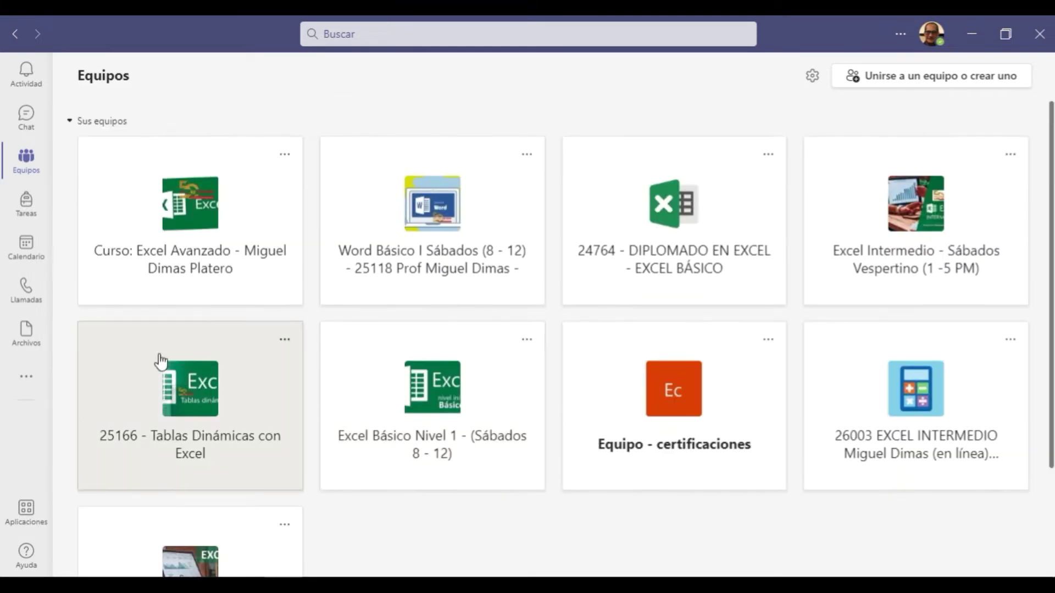
# Return to Archivos via the Microsoft Teams view and open the empty Descargas view.
pyautogui.click(28, 338)
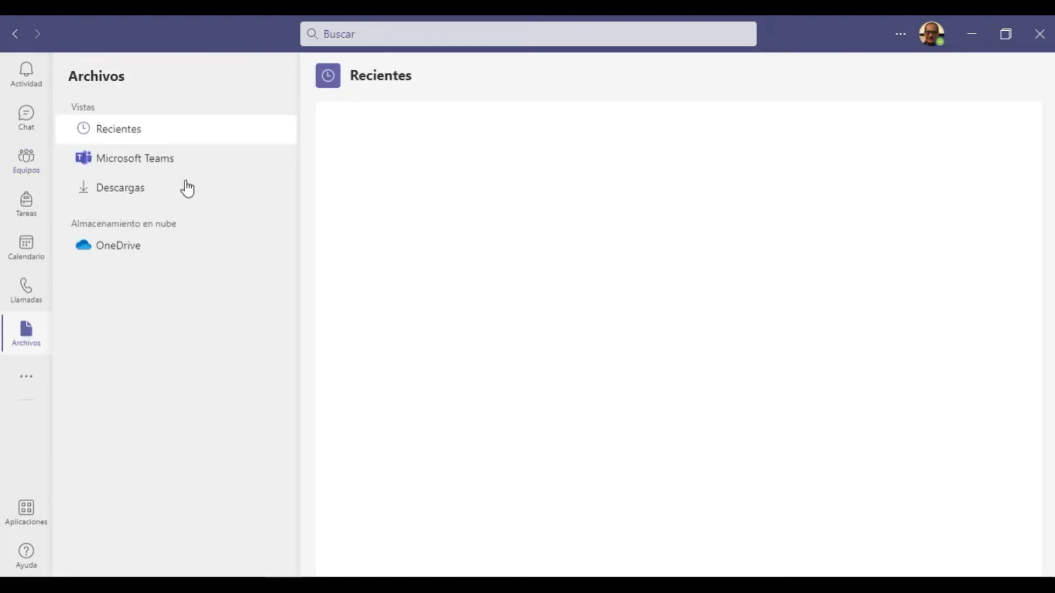
pyautogui.click(143, 170)
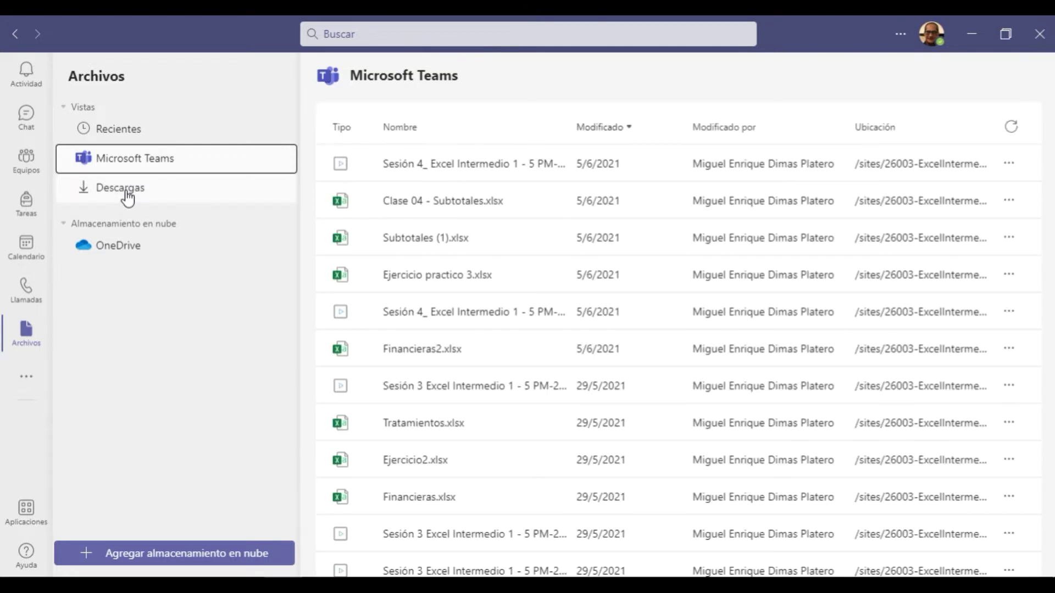
pyautogui.click(128, 196)
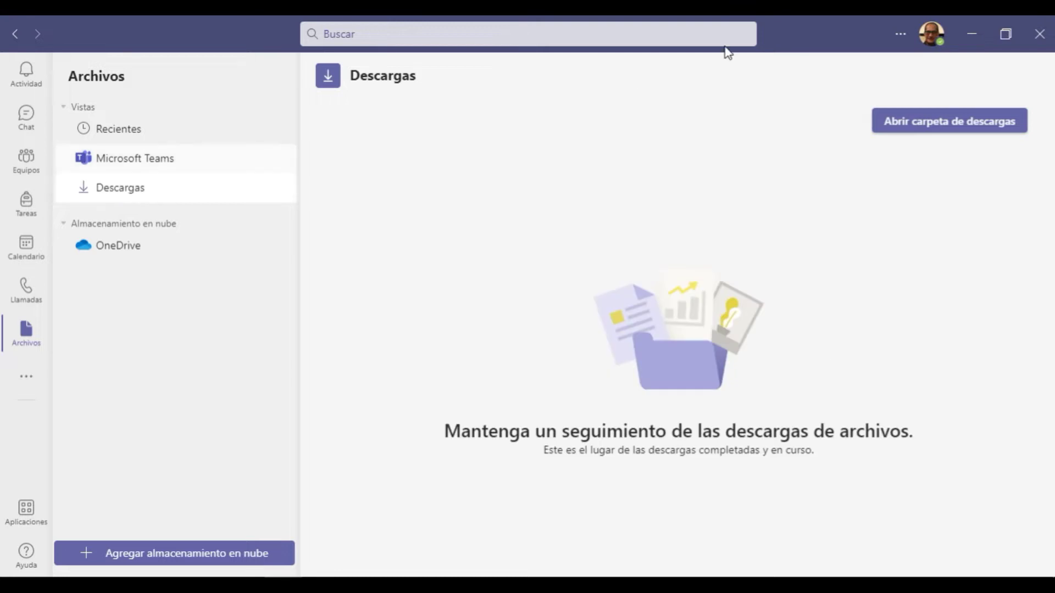
pyautogui.click(953, 131)
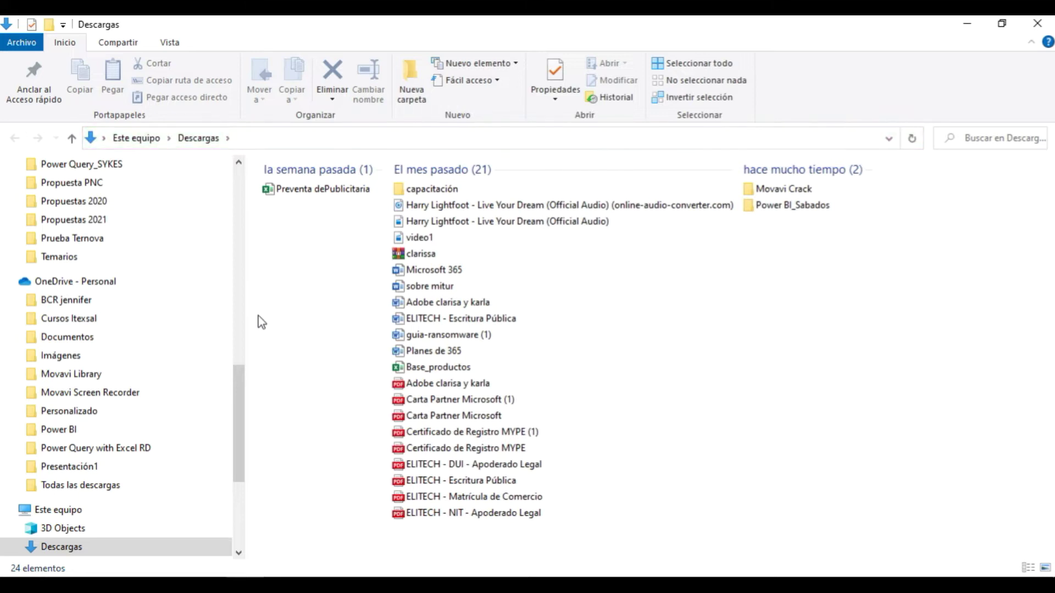
pyautogui.click(424, 273)
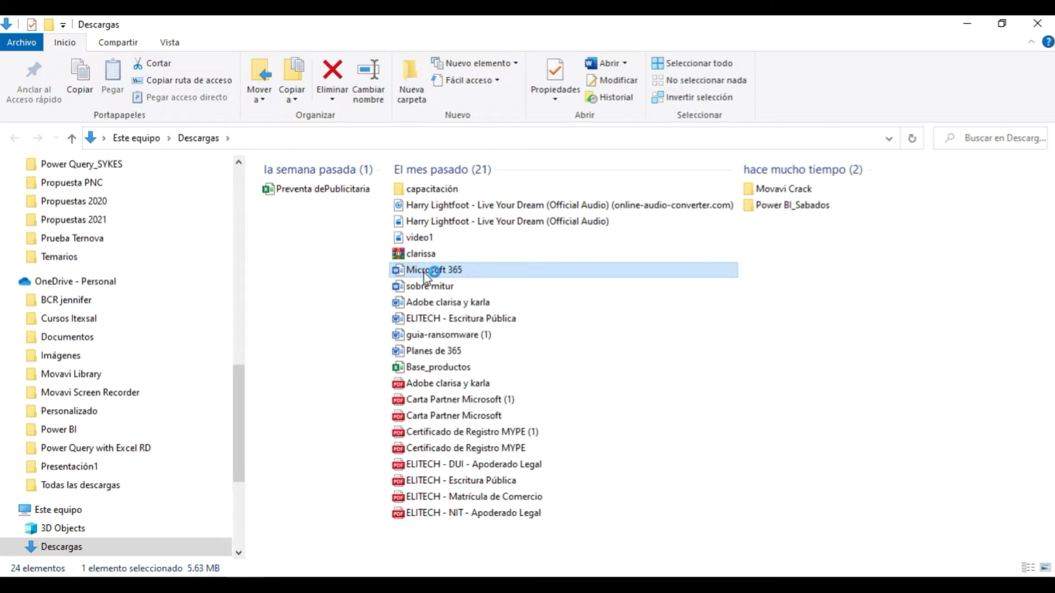
pyautogui.click(1043, 28)
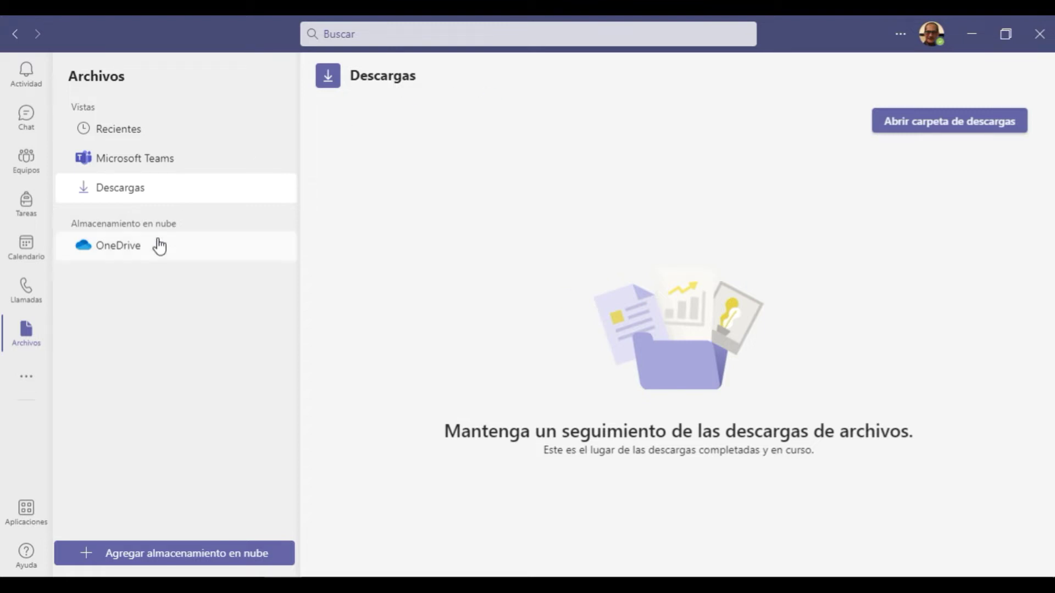
# Open the OneDrive storage under Almacenamiento en nube and expand the Cargar dropdown.
pyautogui.click(115, 252)
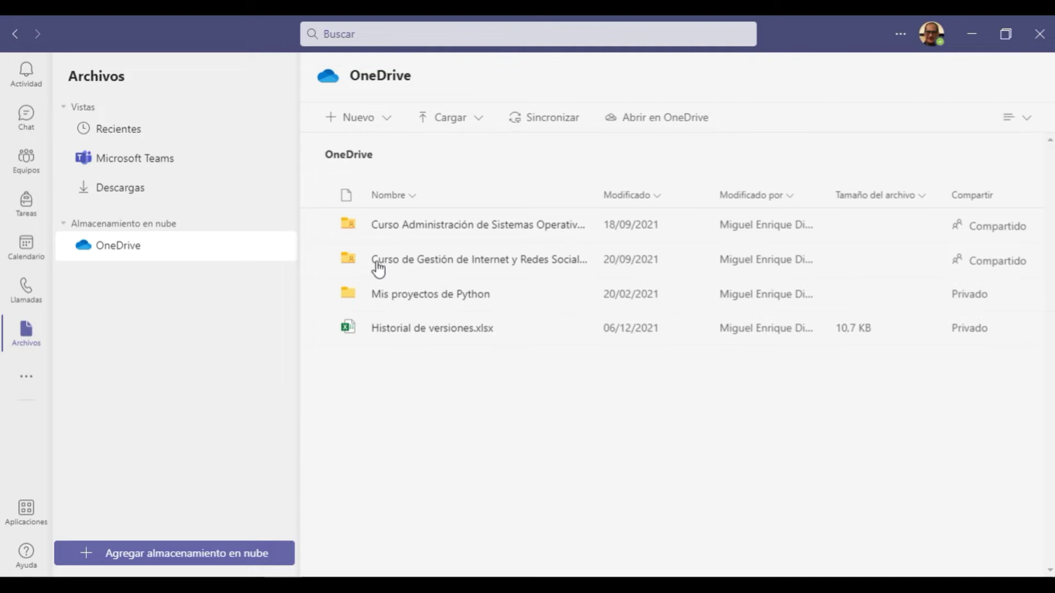
pyautogui.click(477, 129)
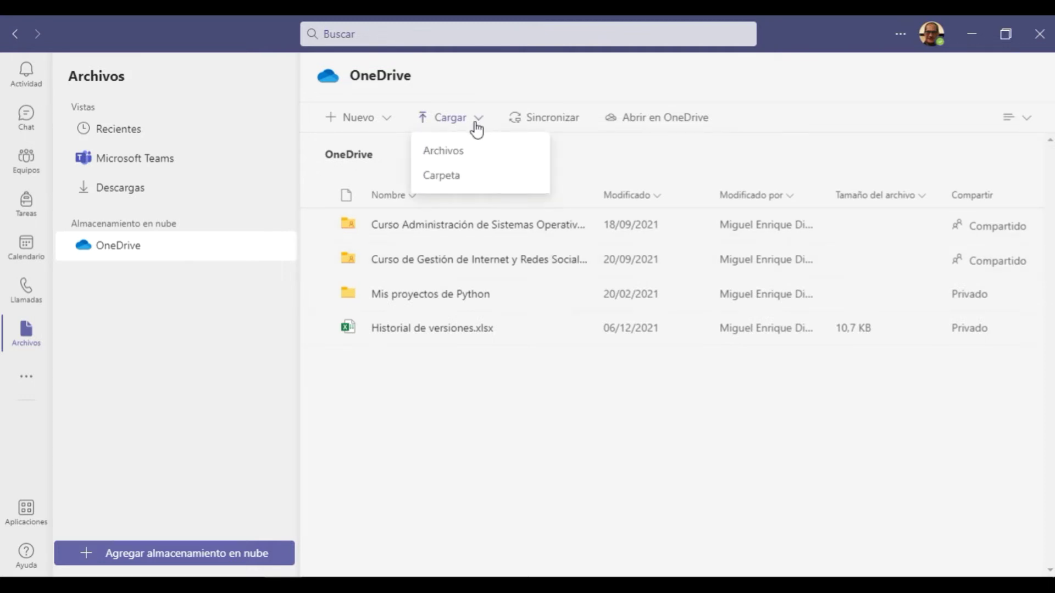
# Upload Temario MOC 20778.docx to OneDrive through Cargar > Archivos.
pyautogui.click(449, 154)
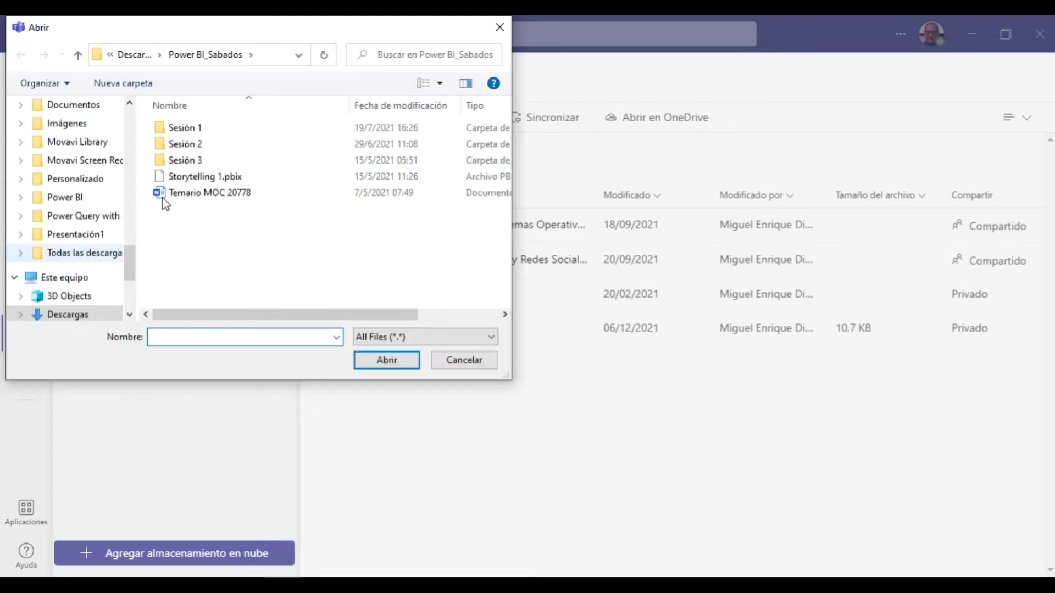
pyautogui.doubleClick(181, 193)
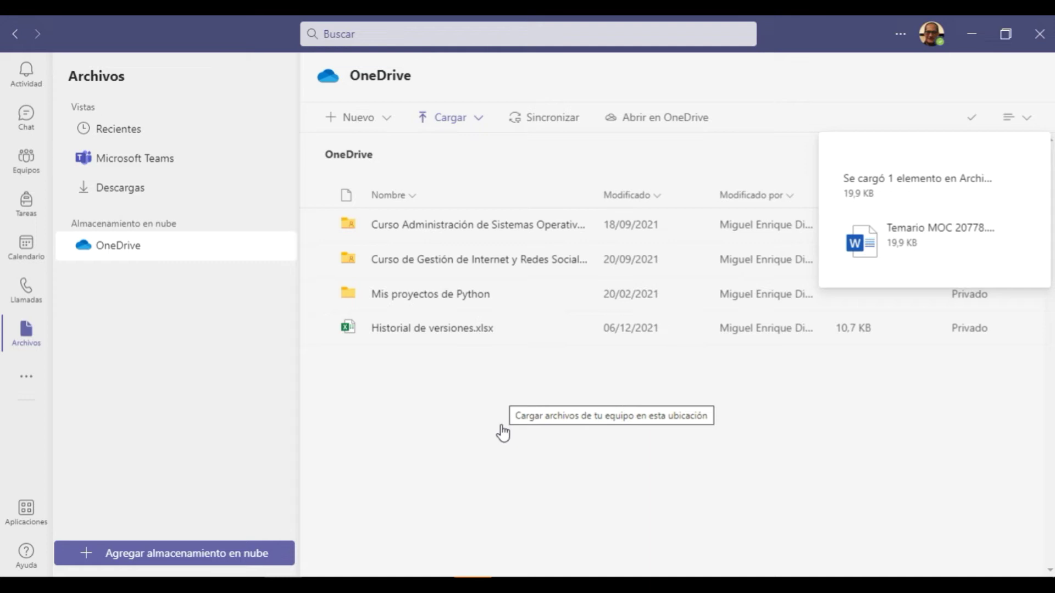
# Move through the Recientes and Microsoft Teams views, ending in the Descargas view.
pyautogui.click(128, 138)
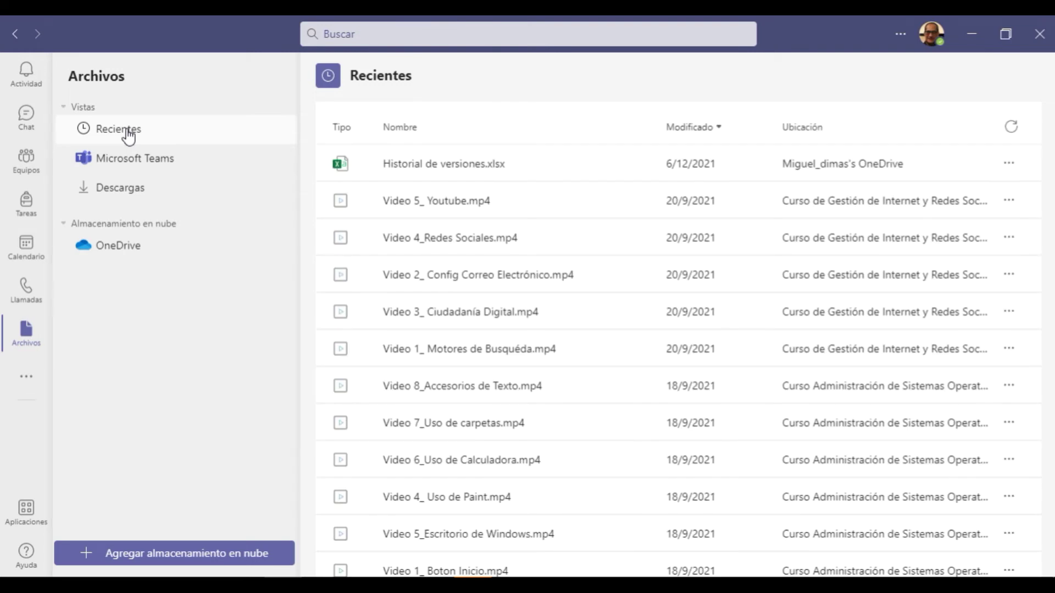
pyautogui.press('Tab')
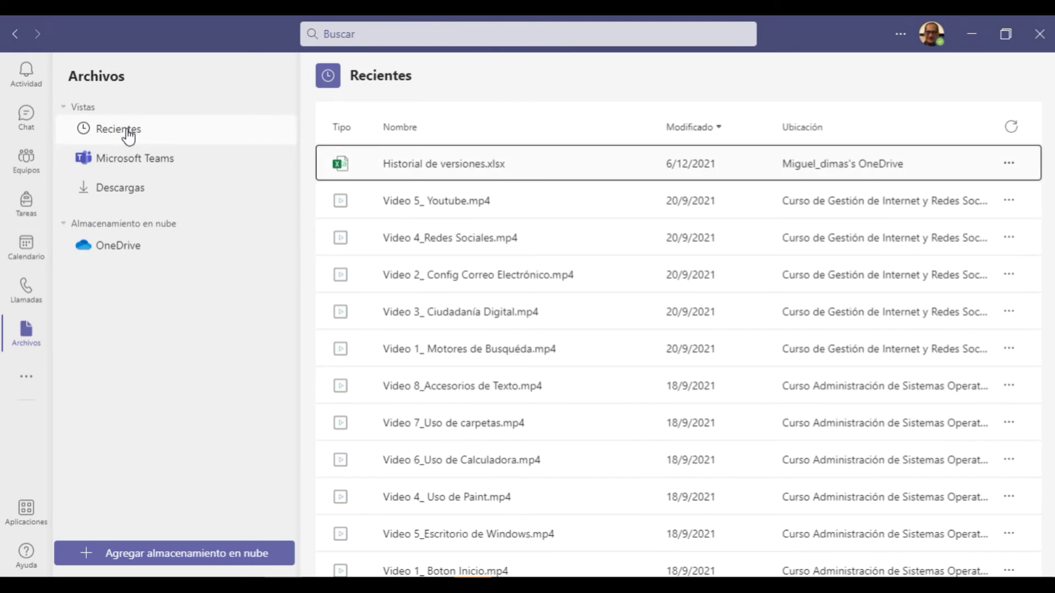
pyautogui.click(121, 163)
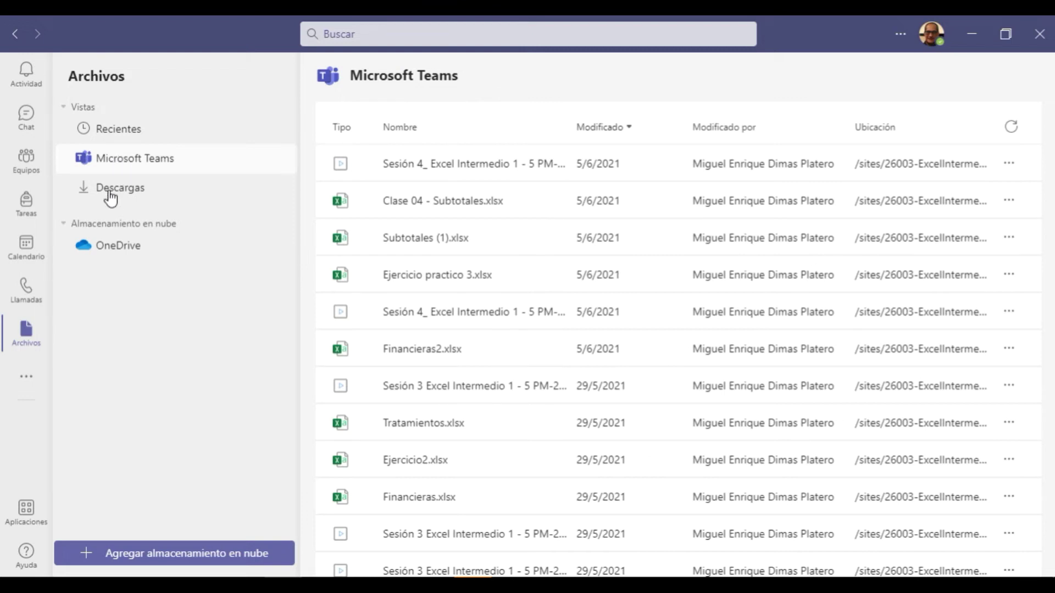
pyautogui.click(110, 195)
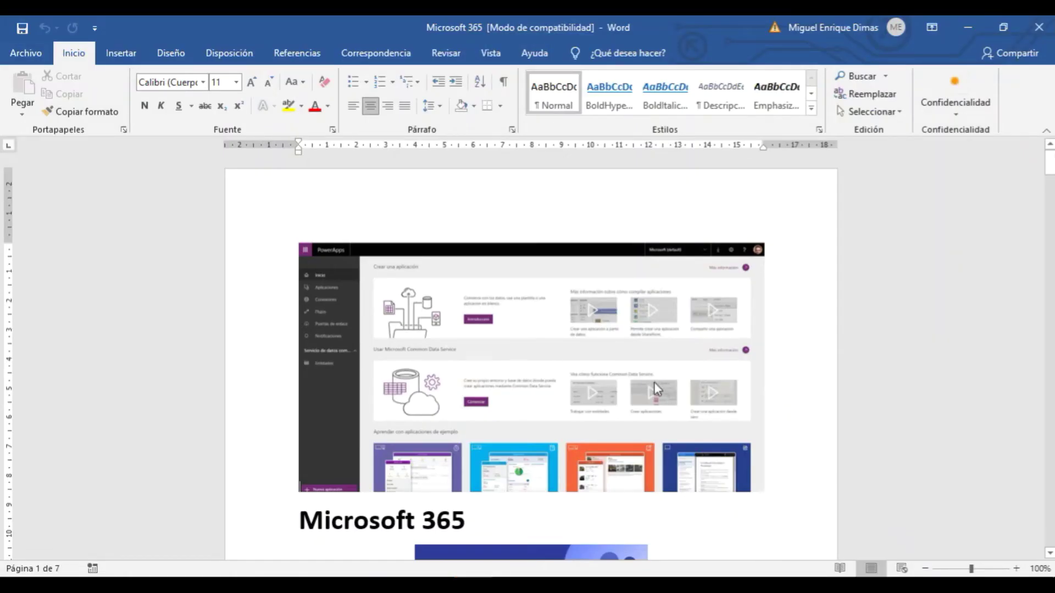
# Scroll through the Microsoft 365 document in Word, then close the Word window.
pyautogui.scroll(-3, 654, 384)
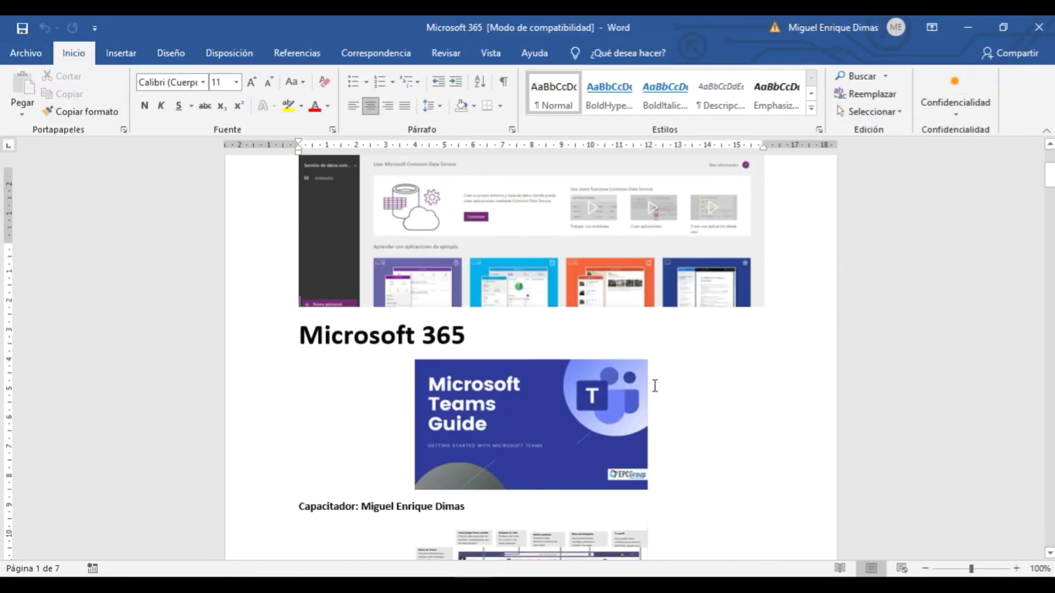
pyautogui.click(1038, 29)
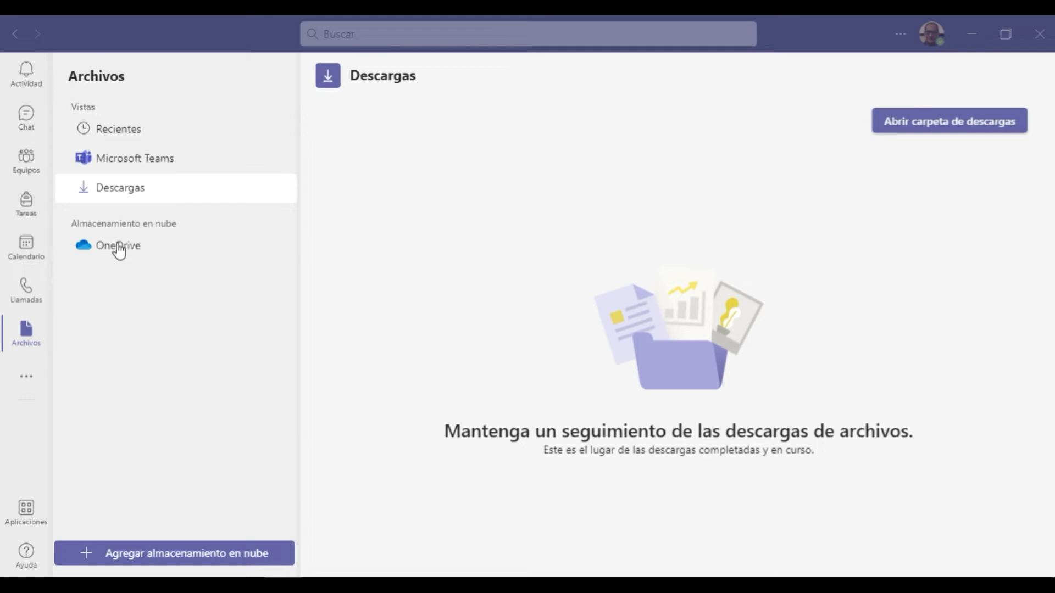
# Open the OneDrive files and start adding a new provider via Agregar almacenamiento en nube.
pyautogui.click(119, 250)
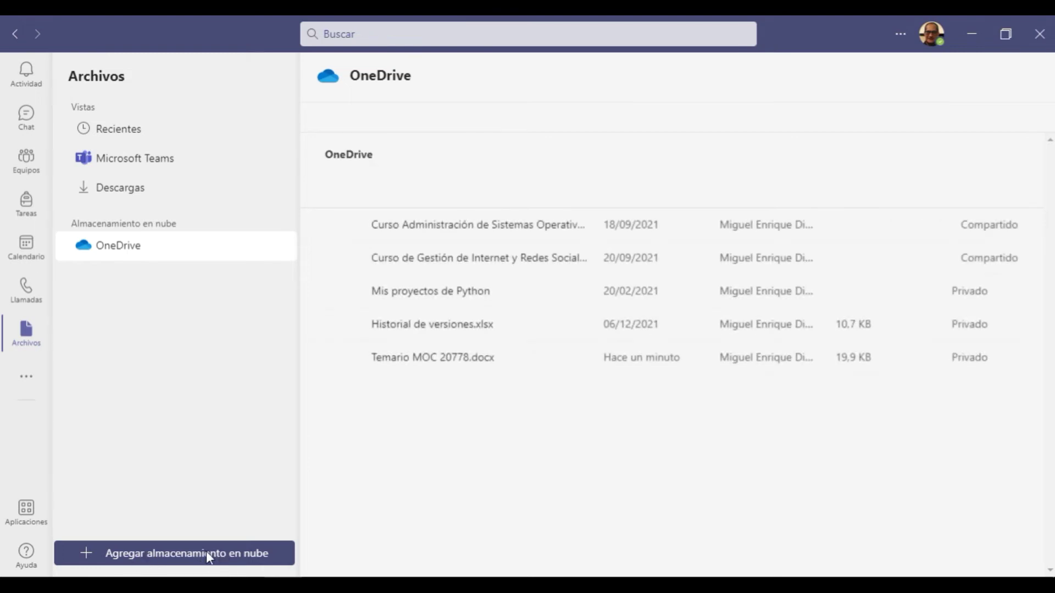
pyautogui.click(84, 561)
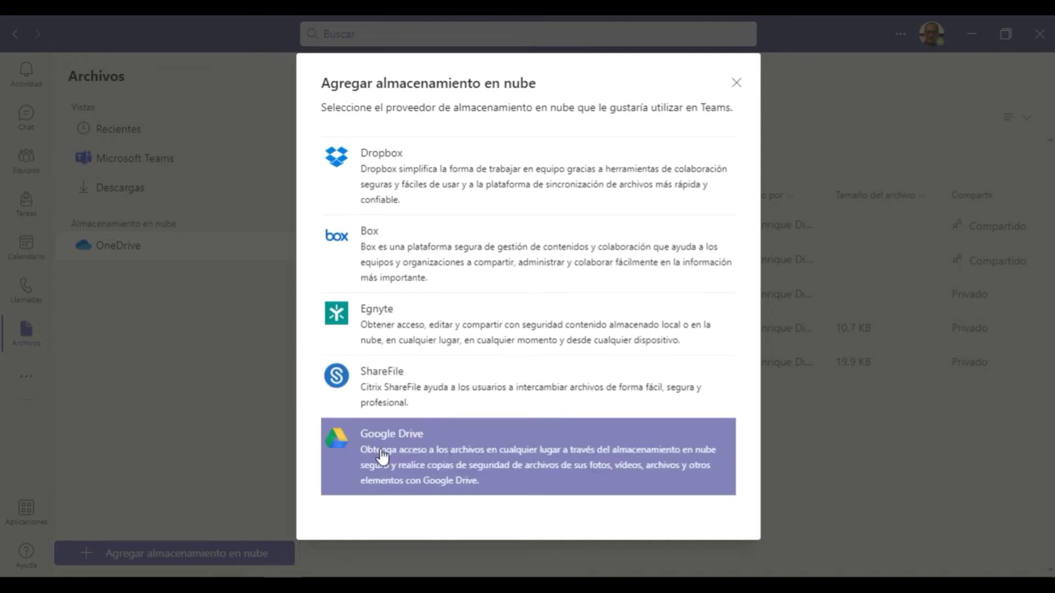
# Choose Google Drive as the provider and enter the Google account email.
pyautogui.click(415, 463)
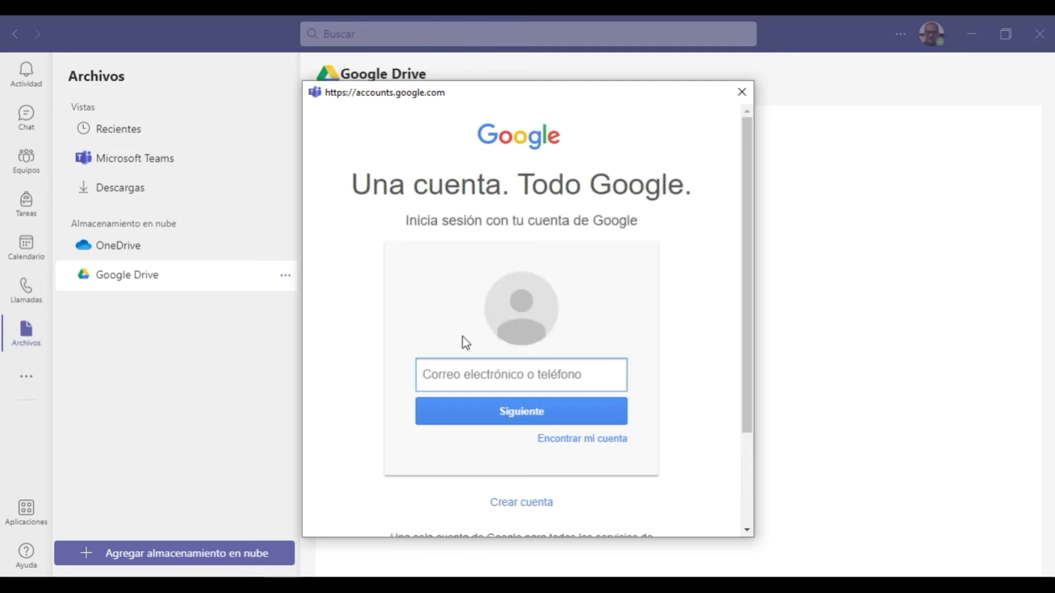
pyautogui.write('m')
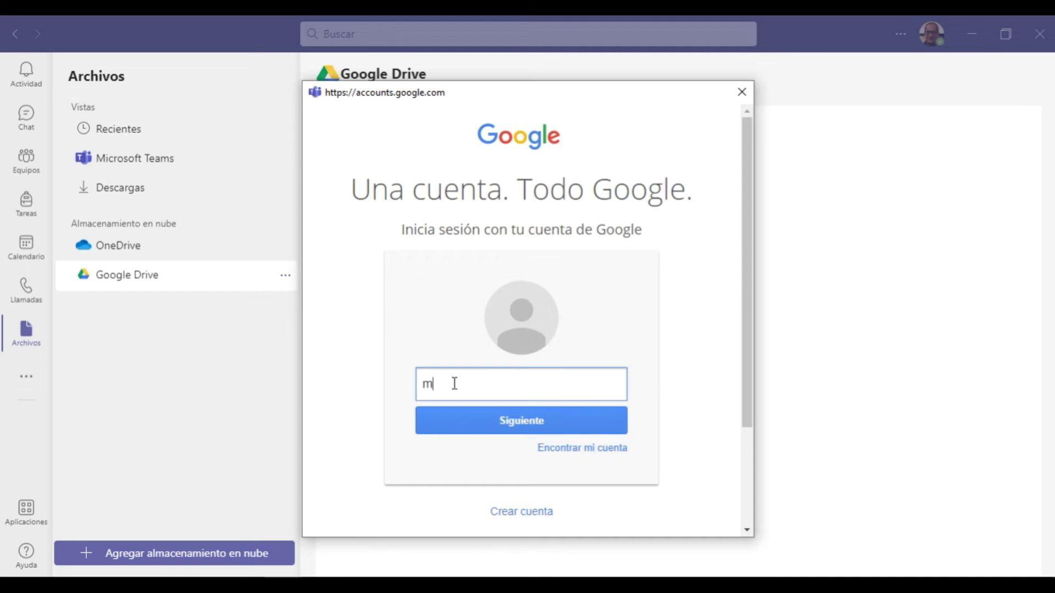
pyautogui.write('dimasplatero')
pyautogui.click(464, 416)
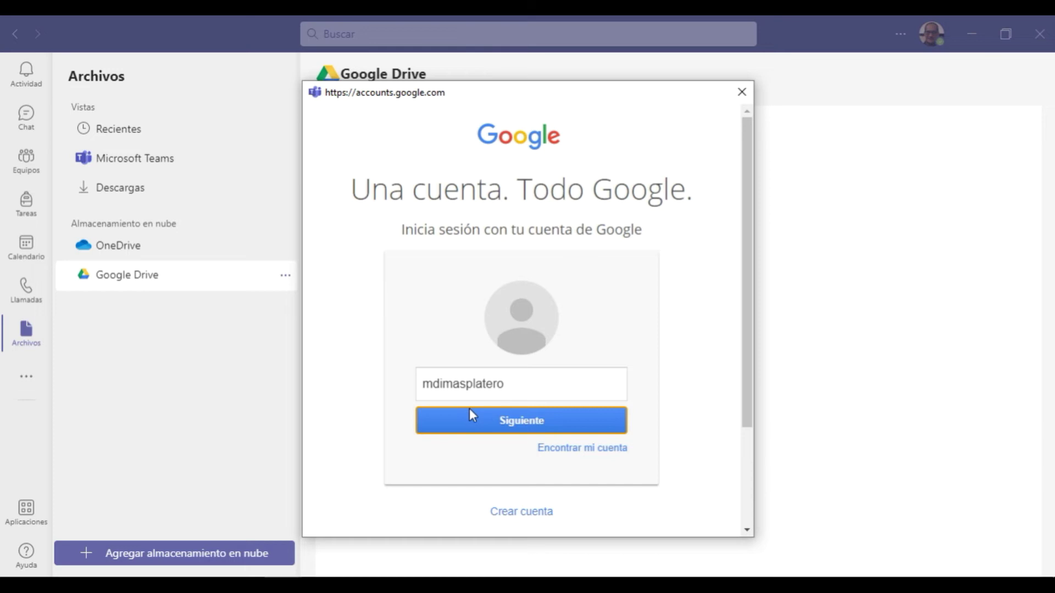
# Enter the Google account password and sign in to connect Google Drive.
pyautogui.click(470, 409)
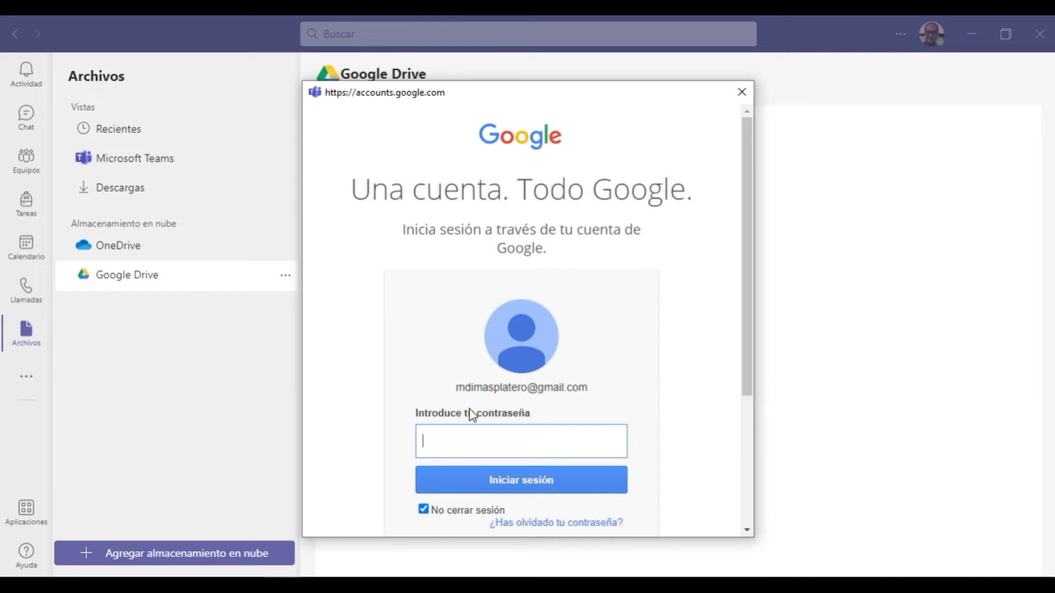
pyautogui.write('***')
pyautogui.press('BackSpace')
pyautogui.press('BackSpace')
pyautogui.write('******************')
pyautogui.click(466, 486)
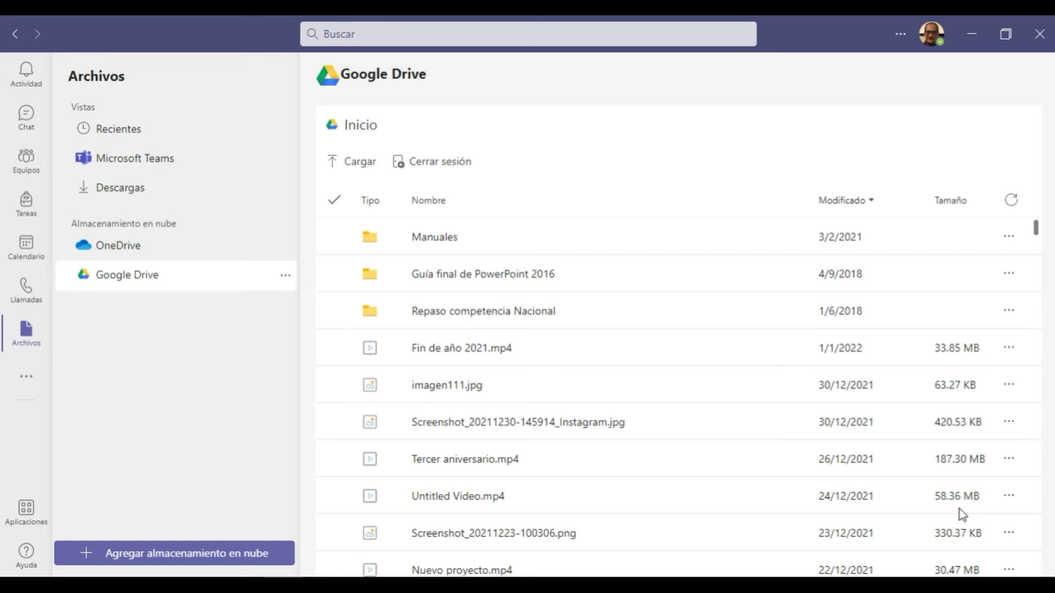
# Scroll through the Google Drive files and select Fin de año 2021.mp4 to show its actions.
pyautogui.scroll(-2, 841, 352)
pyautogui.scroll(-2, 841, 356)
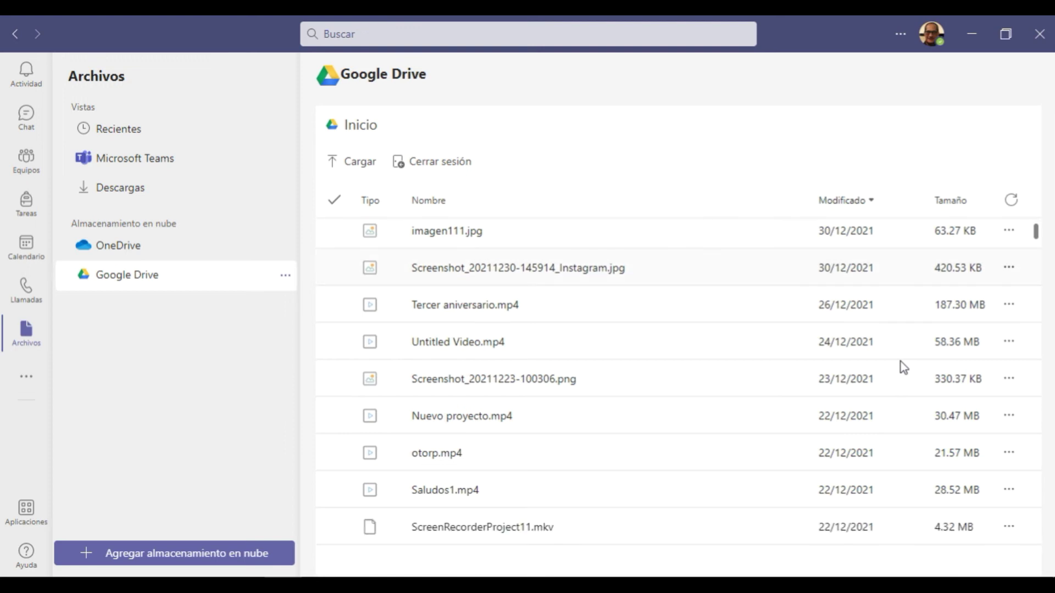
pyautogui.scroll(2, 900, 354)
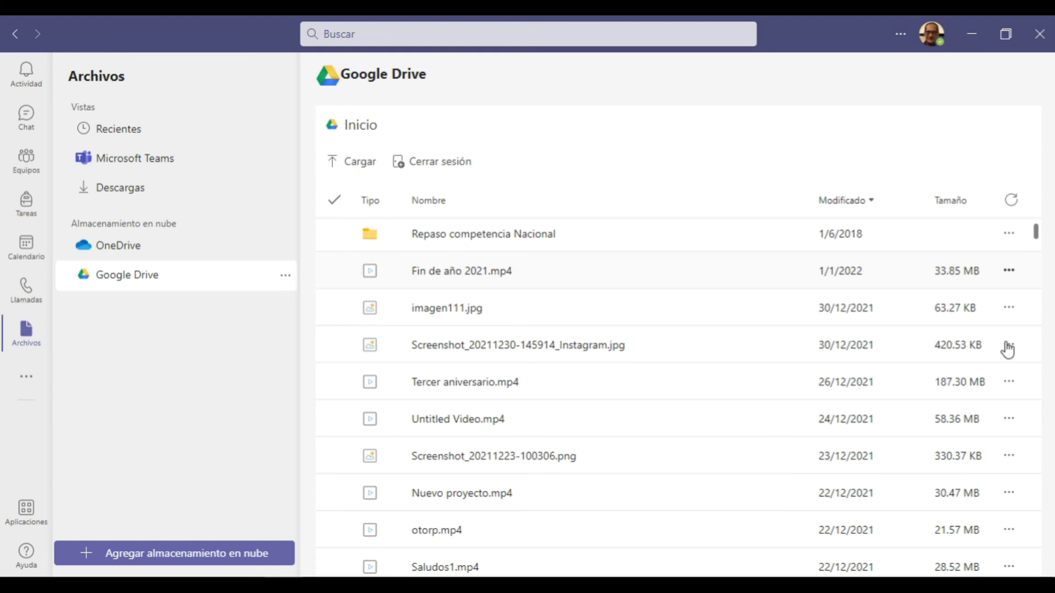
pyautogui.click(1009, 270)
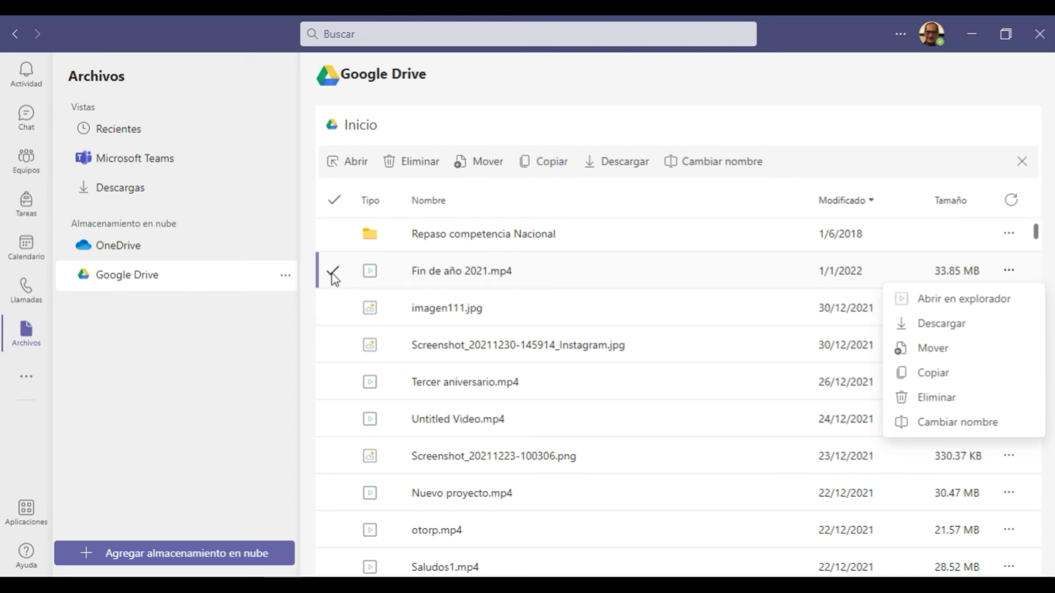
# Deselect Fin de año 2021.mp4 and upload Temario MOC 20778.docx to Google Drive with Cargar.
pyautogui.click(221, 371)
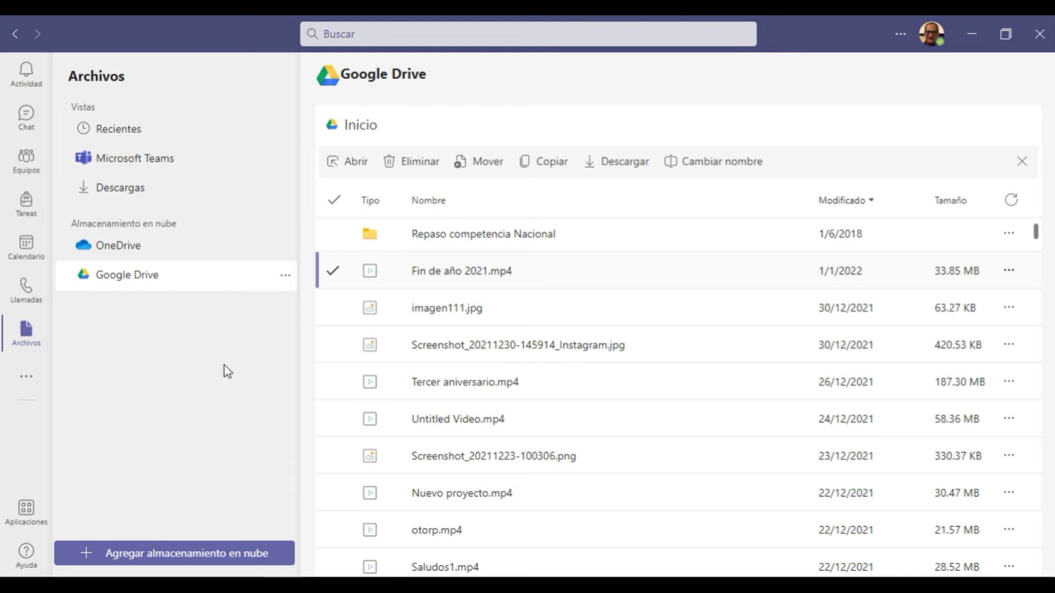
pyautogui.click(336, 271)
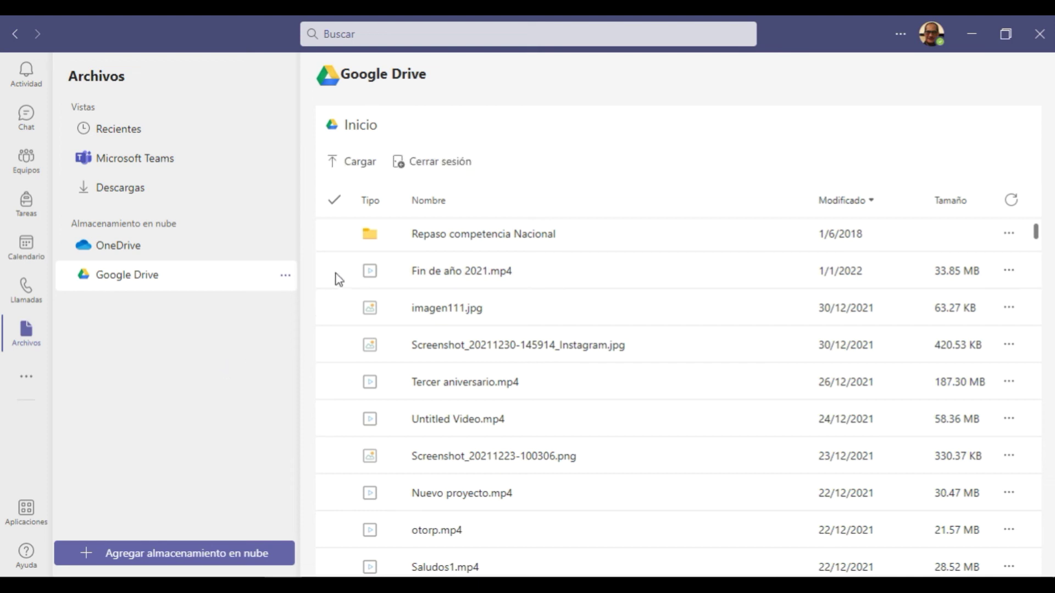
pyautogui.click(354, 166)
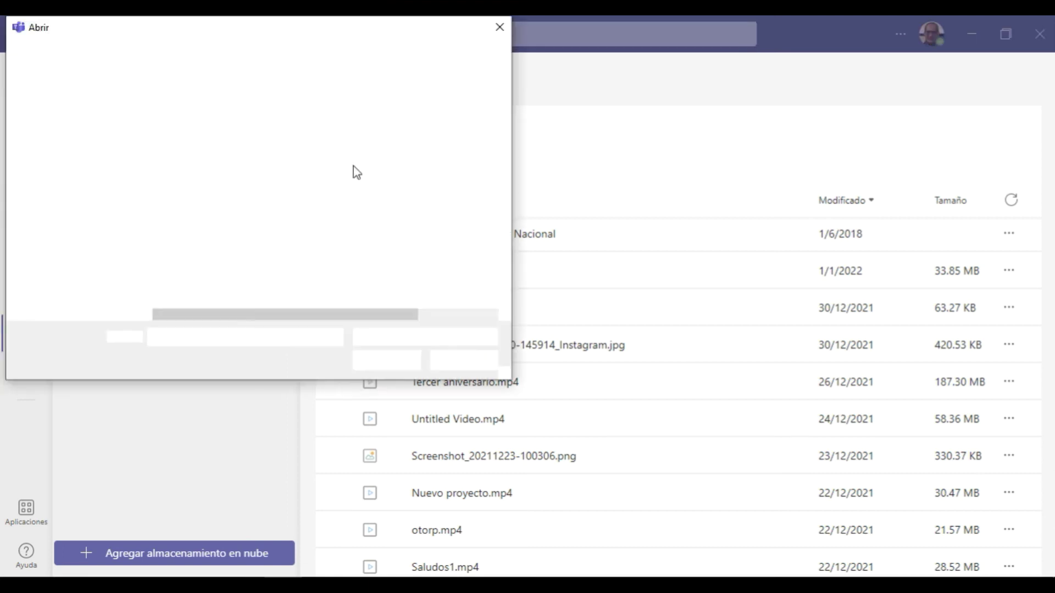
pyautogui.doubleClick(209, 192)
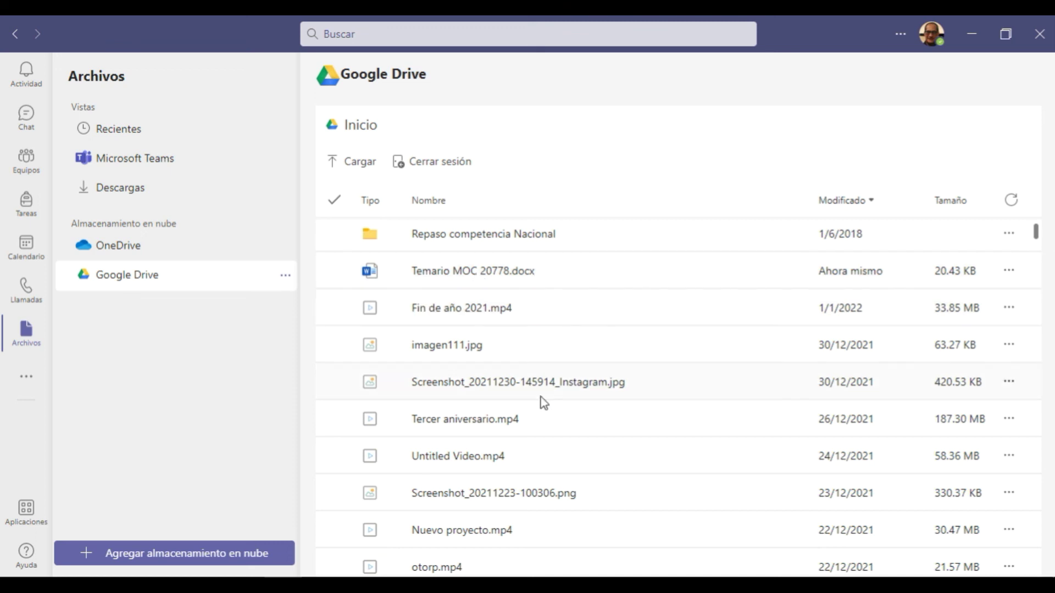
# Choose Cerrar sesión for Google Drive in the sidebar, then focus the first Recientes file.
pyautogui.click(285, 277)
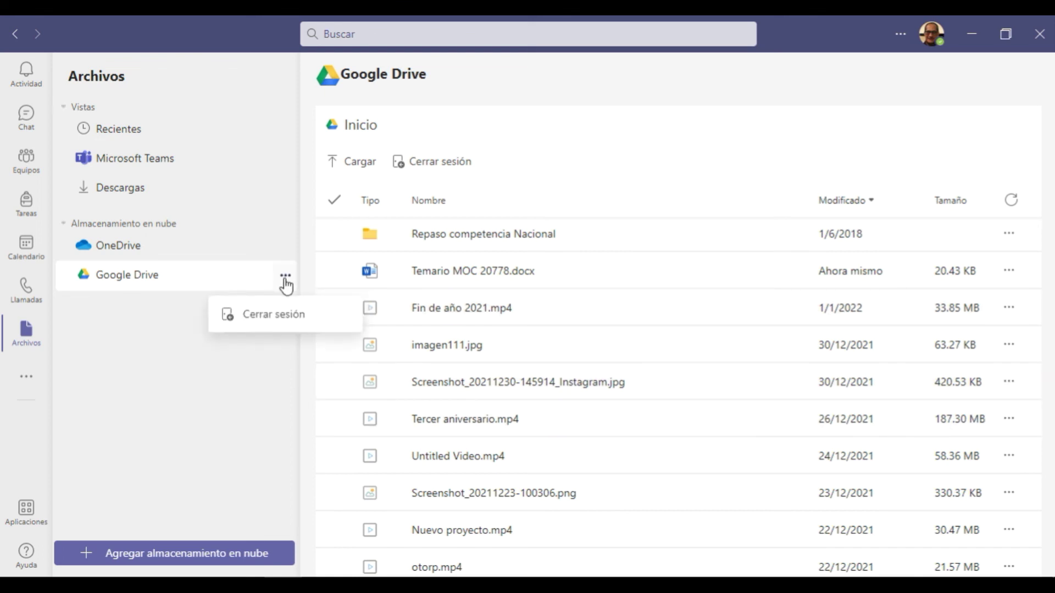
pyautogui.click(263, 316)
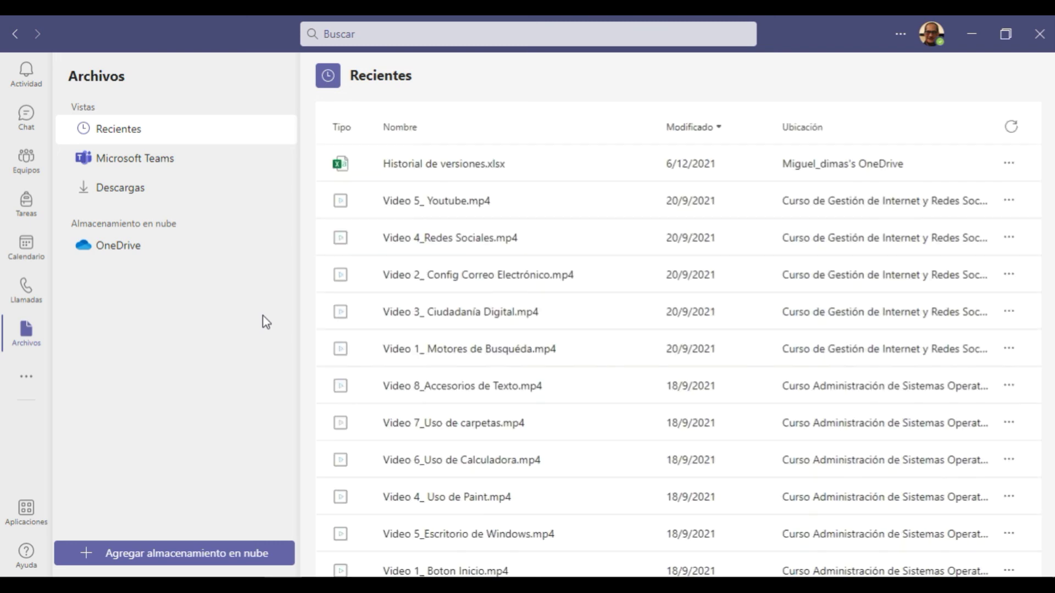
pyautogui.press('Tab')
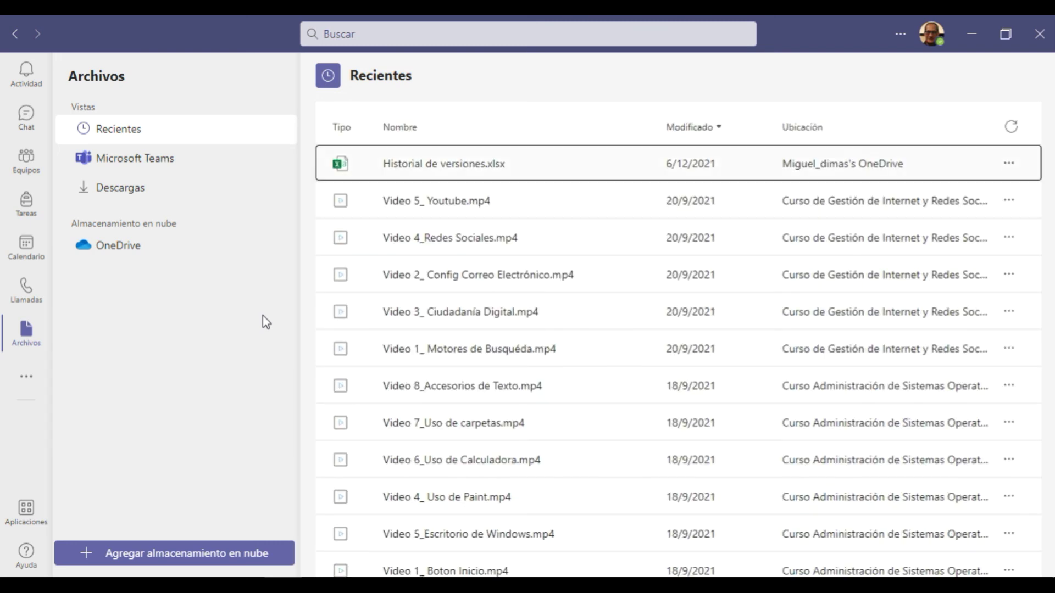